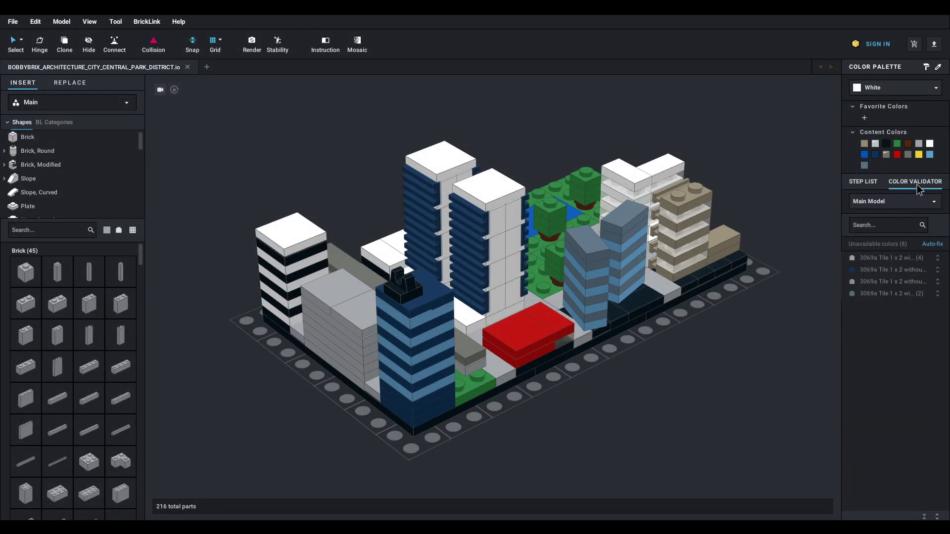
- Replace the unavailable Light Bluish Gray of the four 3069a 1 x 2 tiles with Light Gray
{"action": "left_click", "coordinate": [890, 258]}
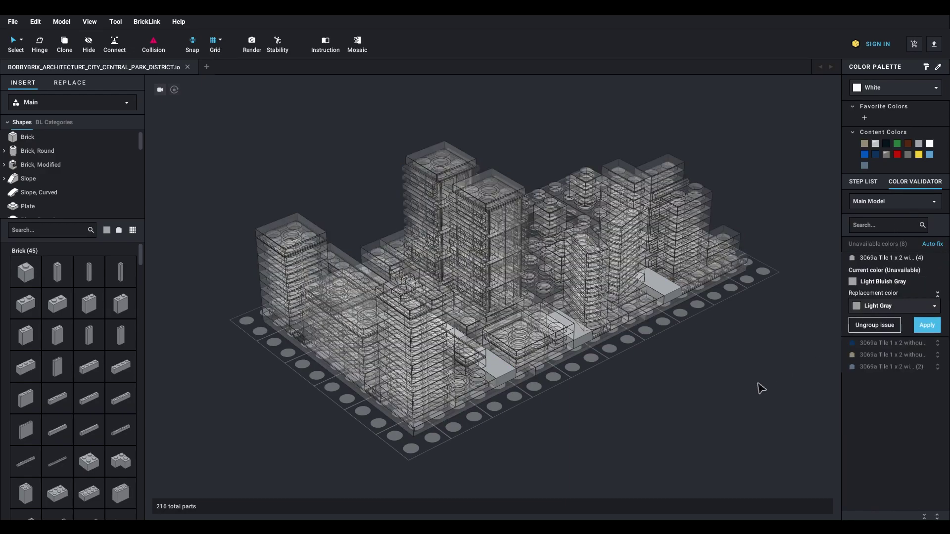
{"action": "left_click", "coordinate": [886, 306]}
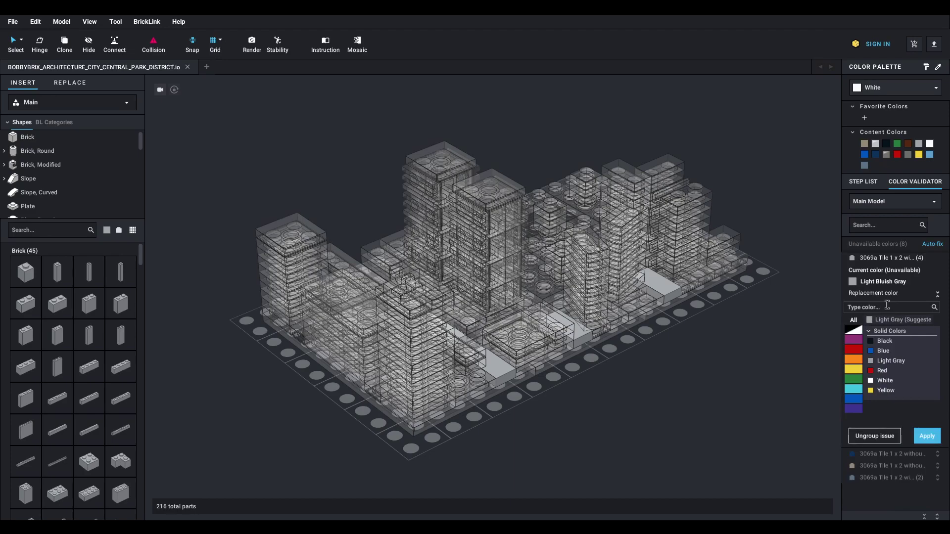
{"action": "left_click", "coordinate": [891, 361]}
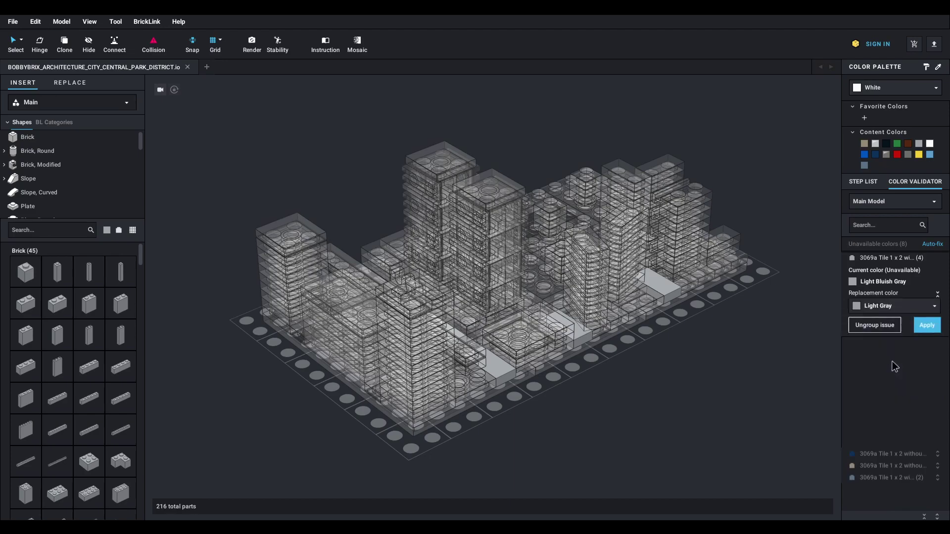
{"action": "left_click", "coordinate": [925, 326]}
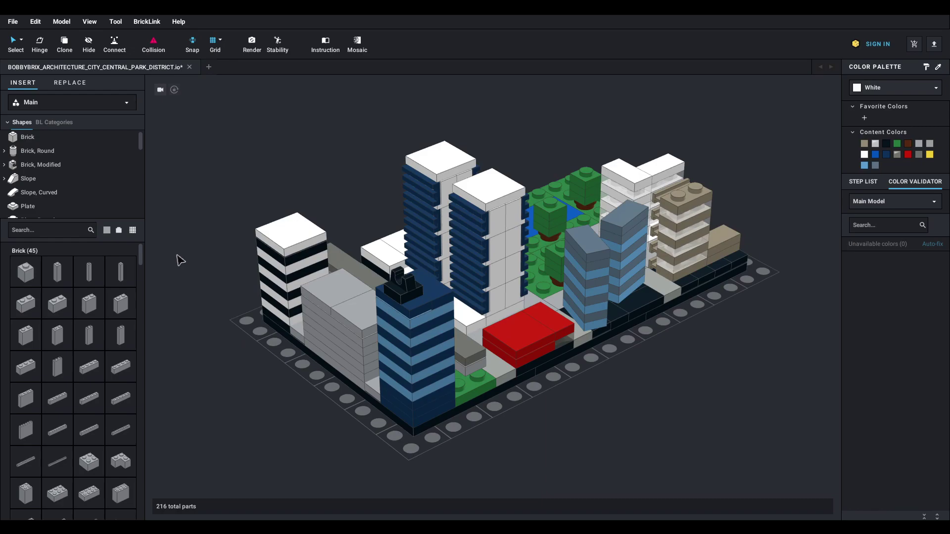
- Hide parts unavailable in the selected color from the parts palette and browse the filtered brick list
{"action": "left_click", "coordinate": [107, 231]}
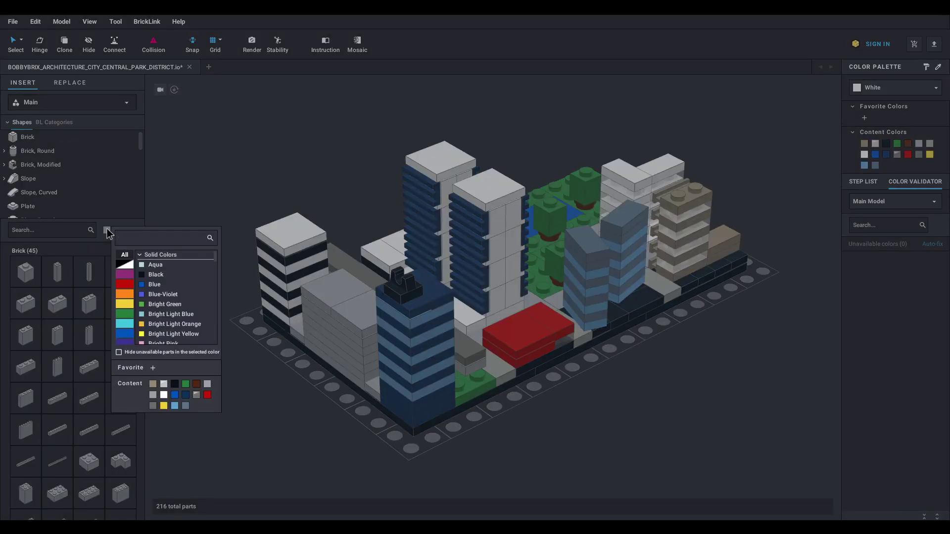
{"action": "left_click", "coordinate": [119, 353]}
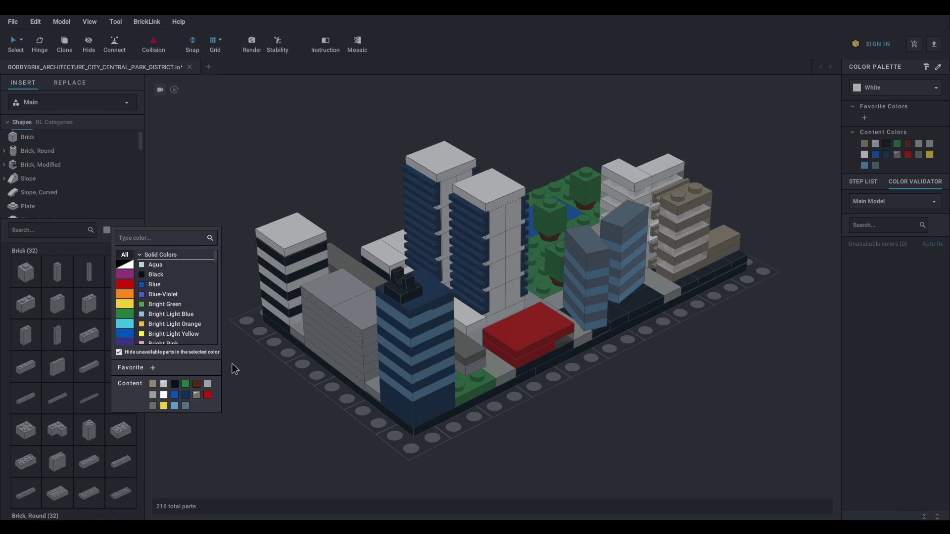
{"action": "left_click", "coordinate": [247, 374]}
{"action": "scroll", "coordinate": [90, 329], "scroll_direction": "down", "scroll_amount": 10}
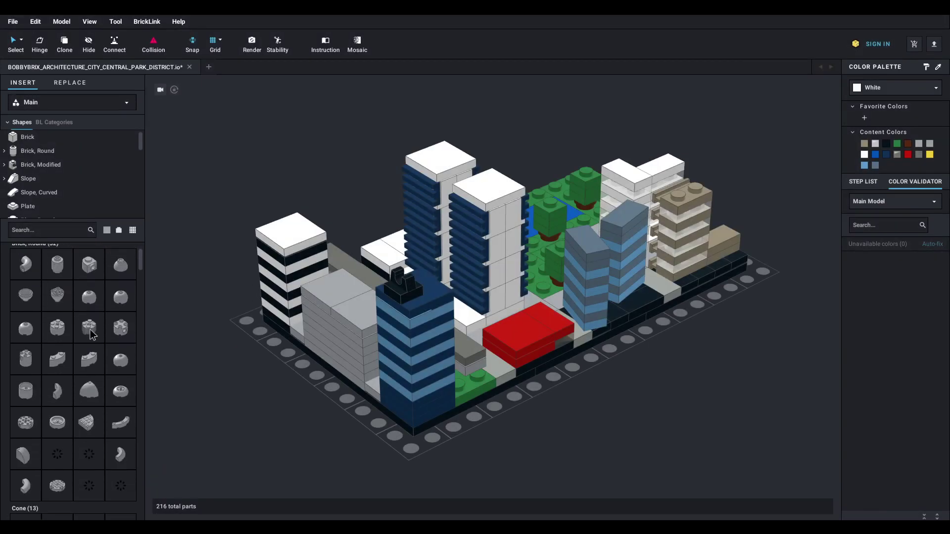
{"action": "scroll", "coordinate": [90, 330], "scroll_direction": "down", "scroll_amount": 15}
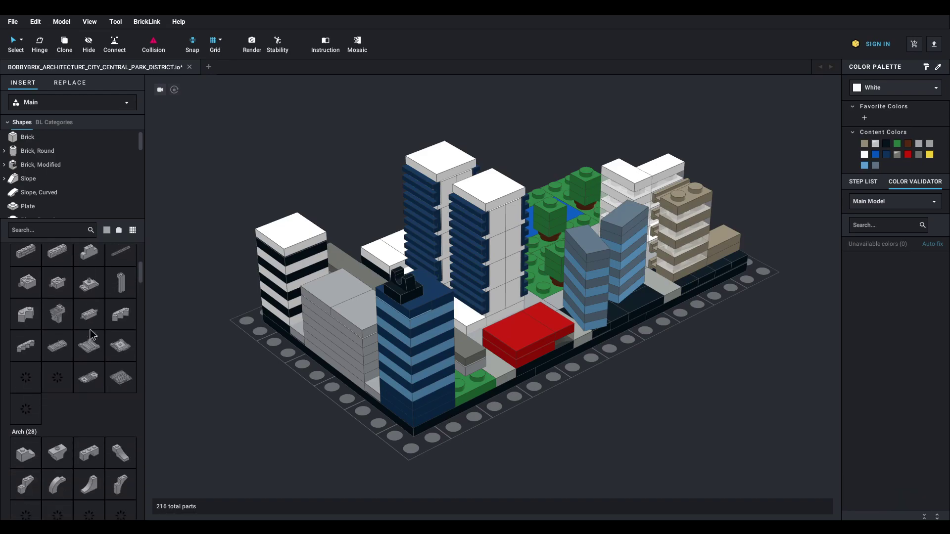
{"action": "left_click_drag", "start_coordinate": [141, 279], "coordinate": [150, 241]}
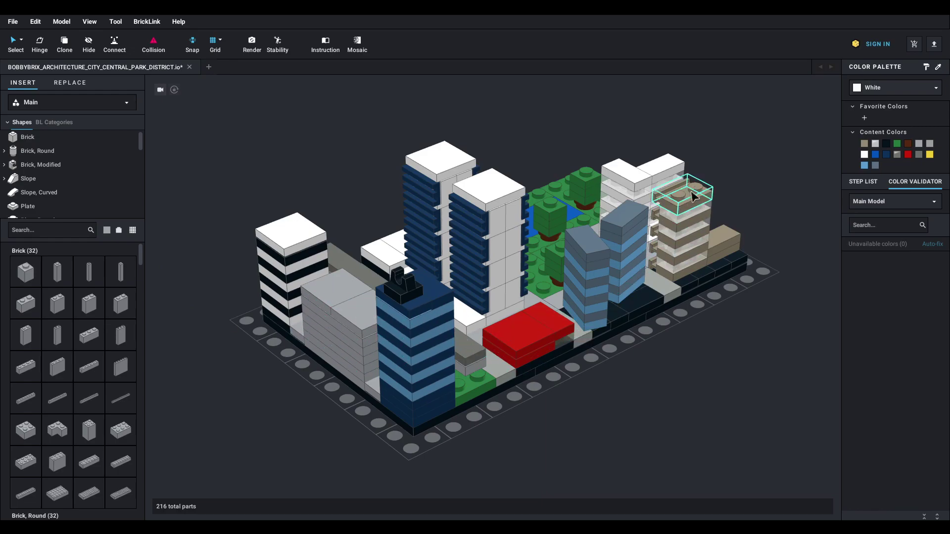
- Recolor the 2 x 2 grooved tile near the top of the front blue-and-white tower to its suggested cheapest color, Dark Tan
{"action": "left_click", "coordinate": [884, 92]}
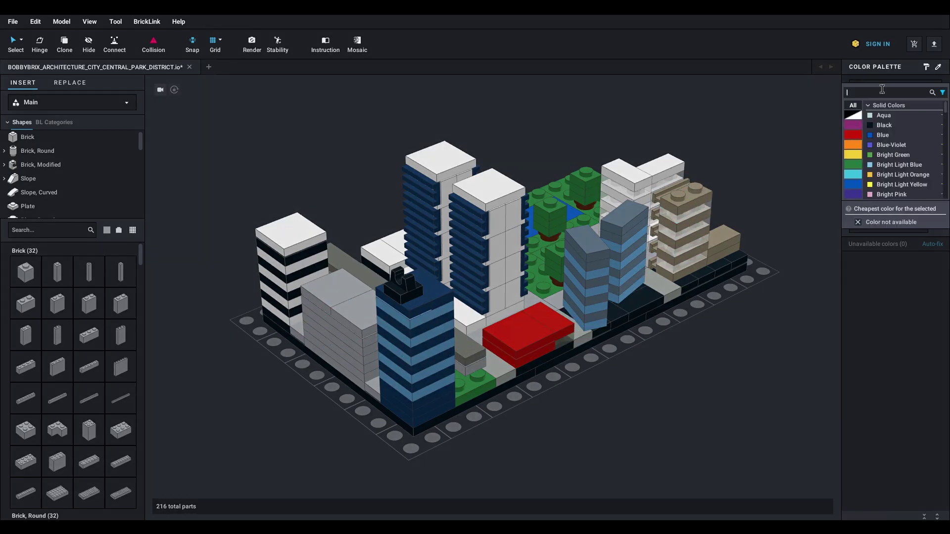
{"action": "left_click", "coordinate": [522, 209]}
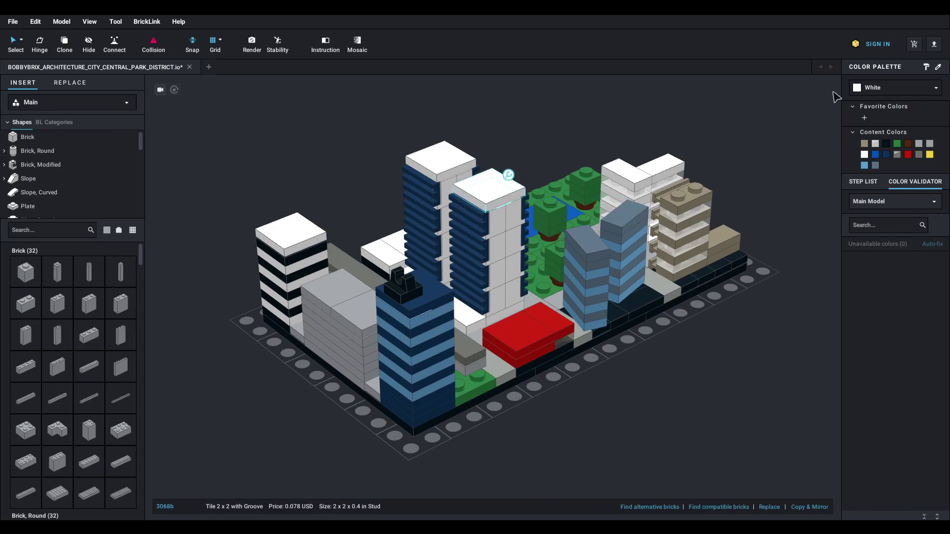
{"action": "left_click", "coordinate": [890, 89]}
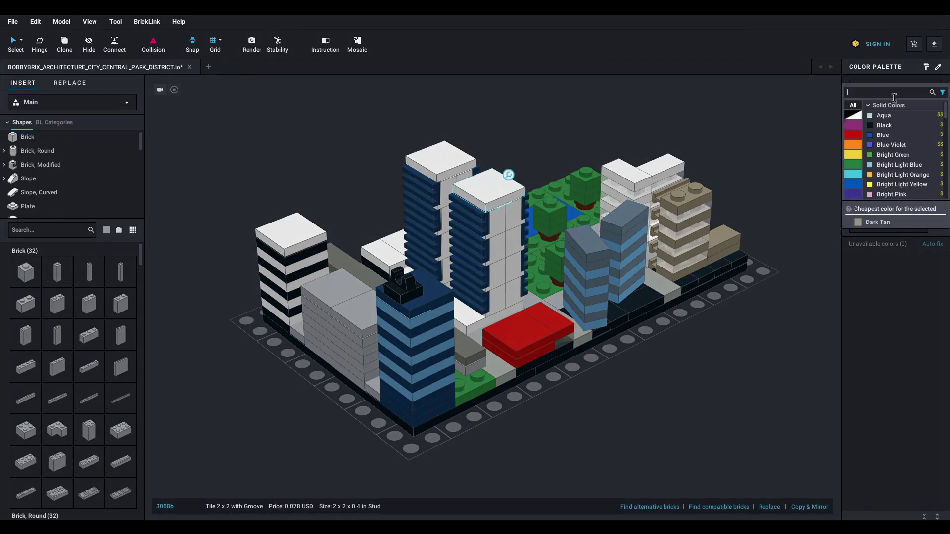
{"action": "left_click", "coordinate": [873, 222]}
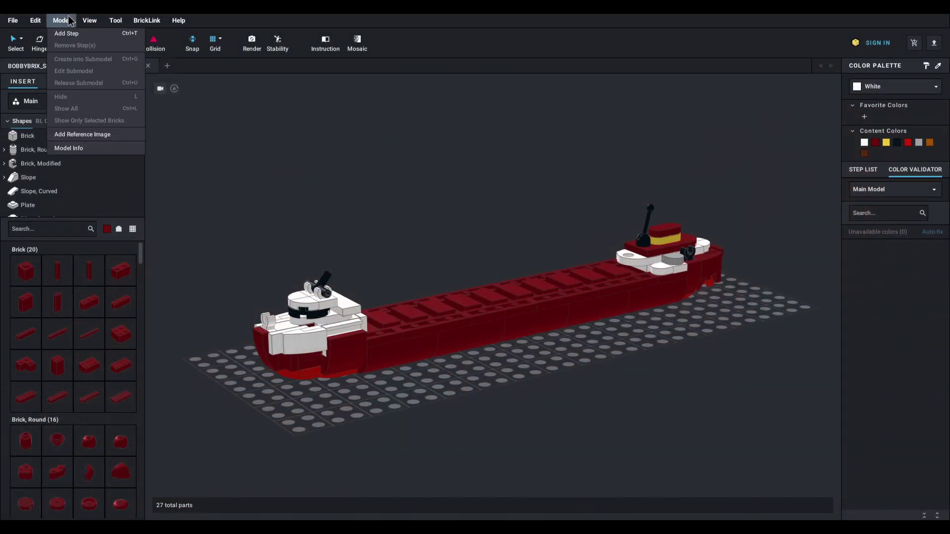
- View the ship model's parts list information, sorted by quantity and by price per part
{"action": "left_click", "coordinate": [74, 148]}
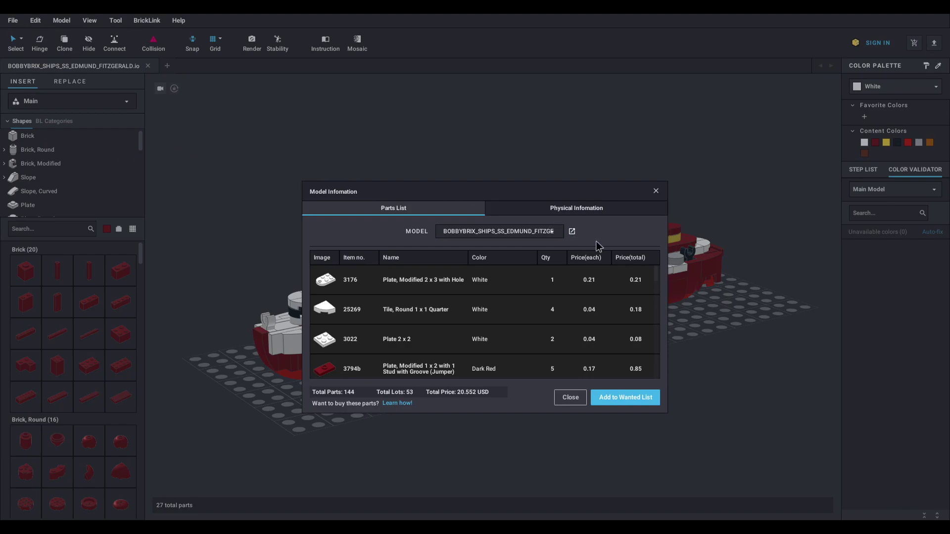
{"action": "left_click", "coordinate": [554, 254]}
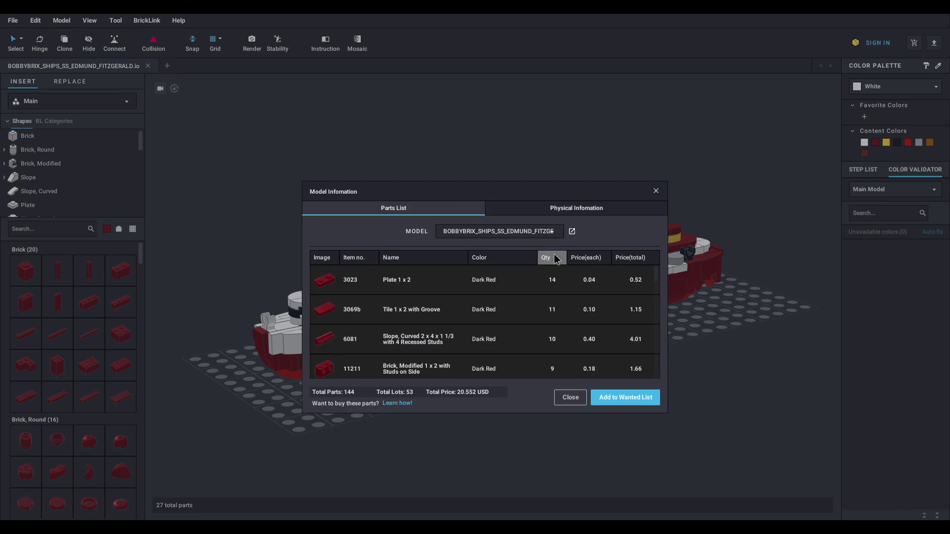
{"action": "left_click", "coordinate": [598, 259]}
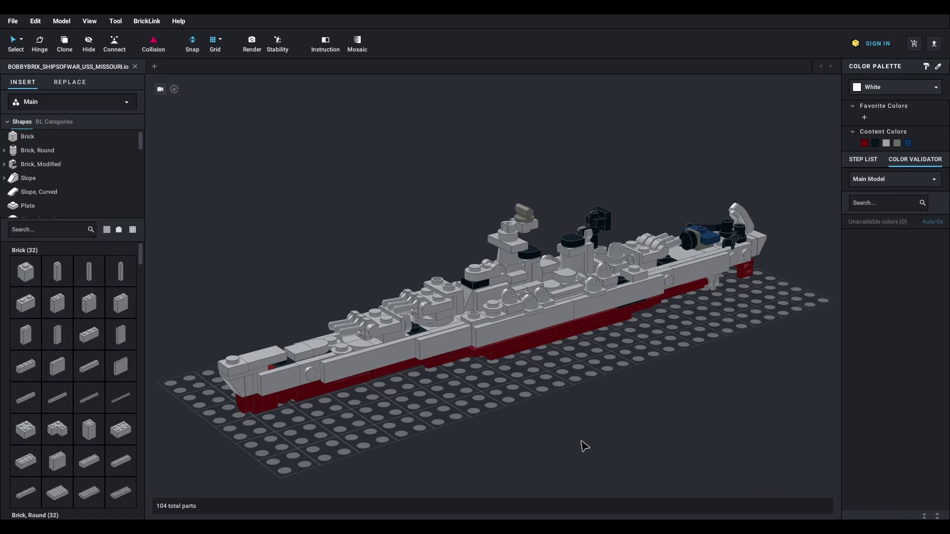
- Run the stability check on the USS Missouri model, examine the highlighted clutch power issues around the turrets and hull, and close the check
{"action": "left_click", "coordinate": [278, 43]}
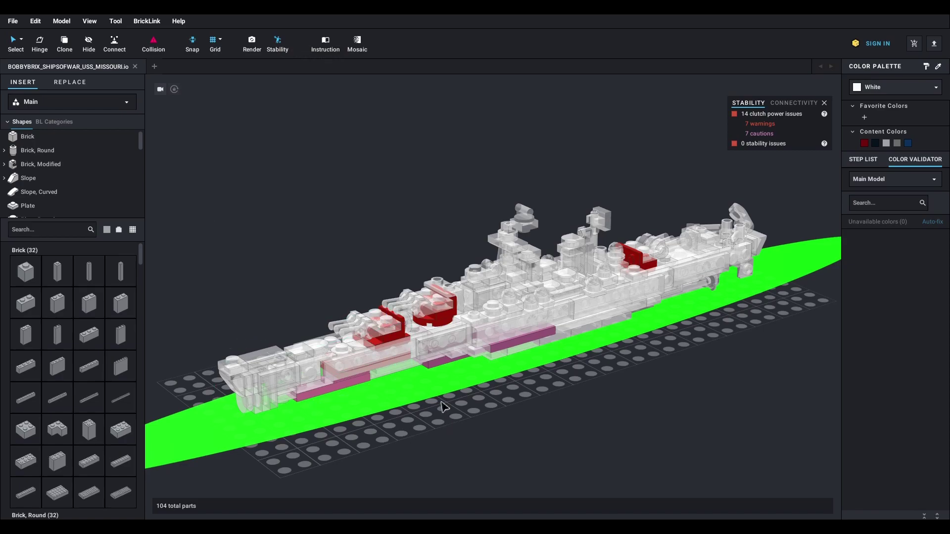
{"action": "scroll", "coordinate": [452, 422], "scroll_direction": "up", "scroll_amount": 5}
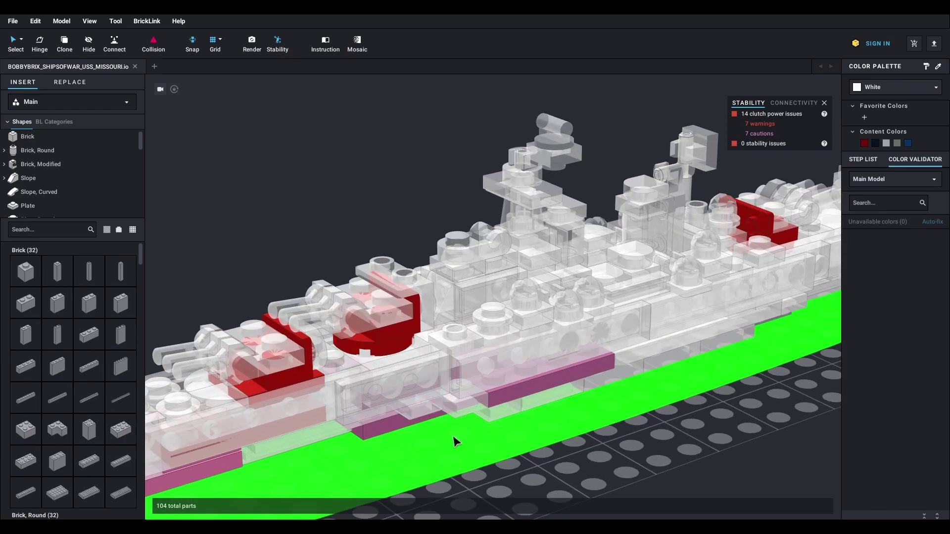
{"action": "right_click_drag", "start_coordinate": [454, 440], "coordinate": [522, 413]}
{"action": "scroll", "coordinate": [524, 415], "scroll_direction": "up", "scroll_amount": 3}
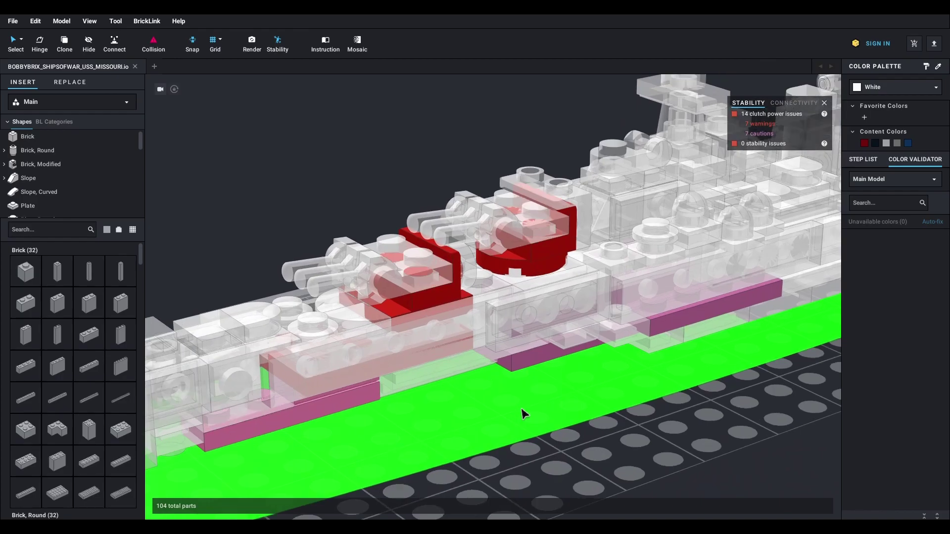
{"action": "right_click_drag", "start_coordinate": [579, 424], "coordinate": [562, 414]}
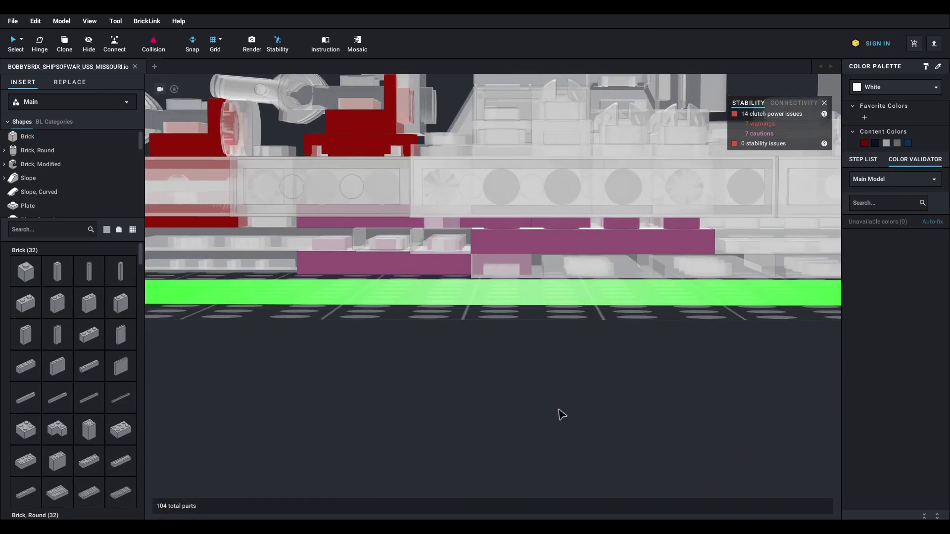
{"action": "right_click_drag", "start_coordinate": [544, 382], "coordinate": [592, 428]}
{"action": "scroll", "coordinate": [583, 430], "scroll_direction": "down", "scroll_amount": 3}
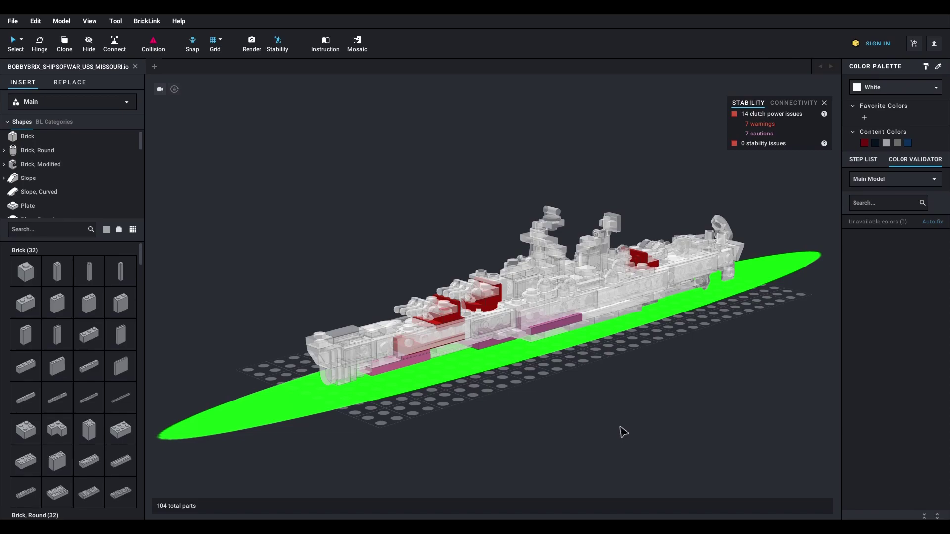
{"action": "left_click", "coordinate": [824, 104]}
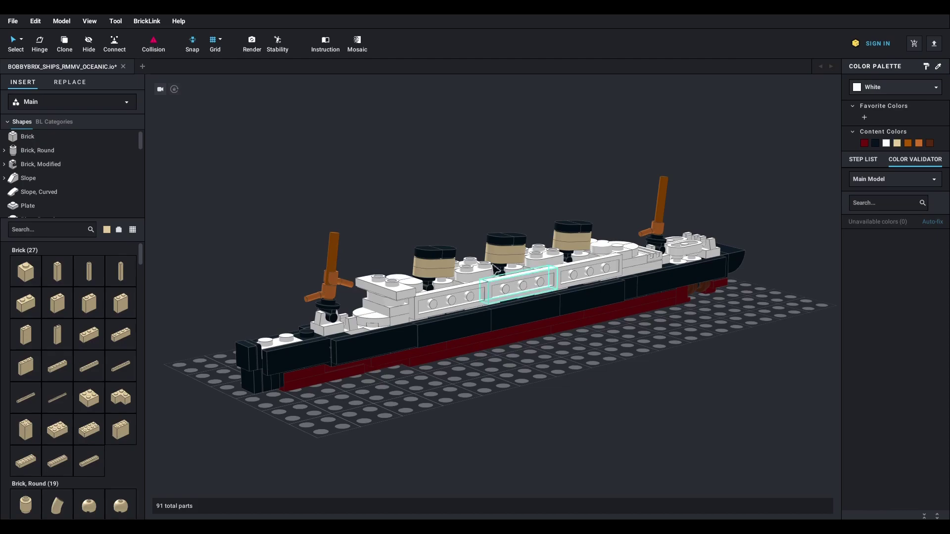
- Run the stability and connectivity checks on the RMMV Oceanic model, examine the detached sections at the funnels, and close the check
{"action": "left_click", "coordinate": [276, 45]}
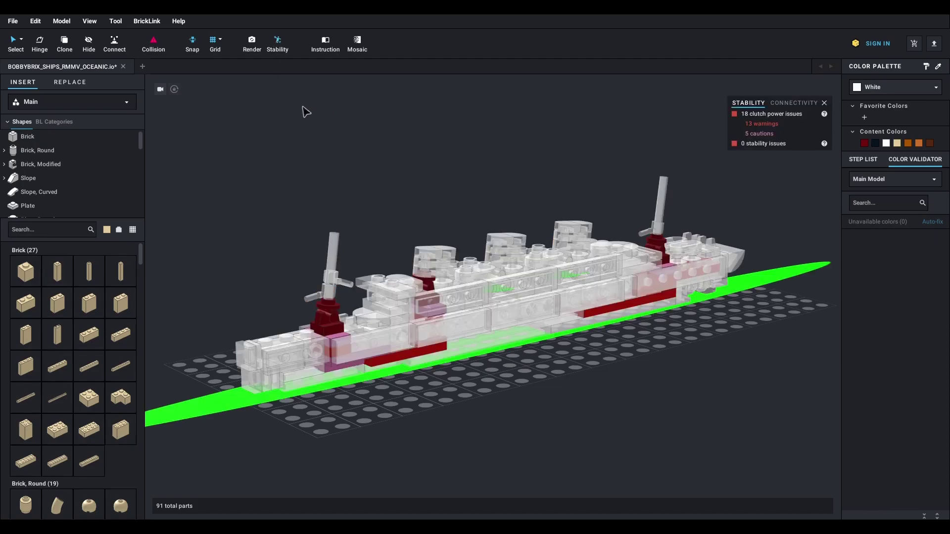
{"action": "left_click", "coordinate": [806, 104]}
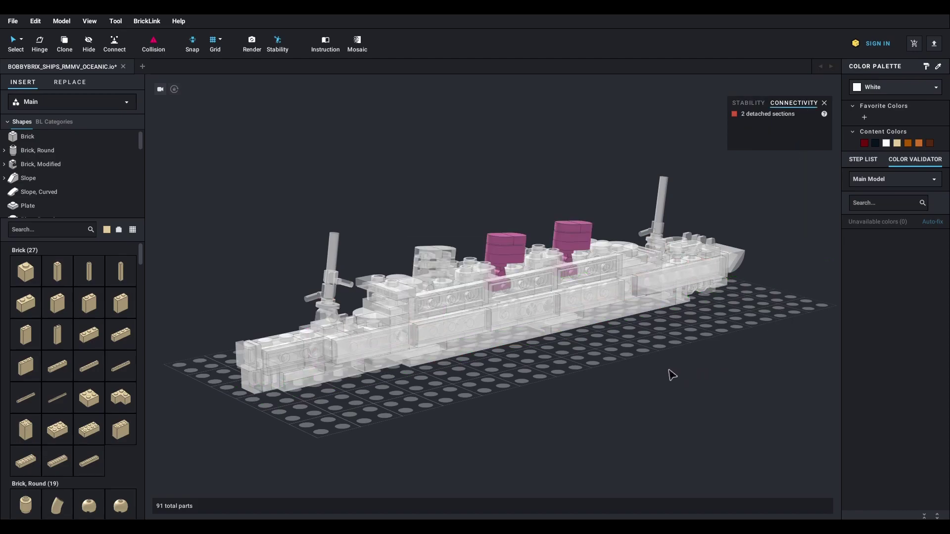
{"action": "scroll", "coordinate": [670, 376], "scroll_direction": "up", "scroll_amount": 10}
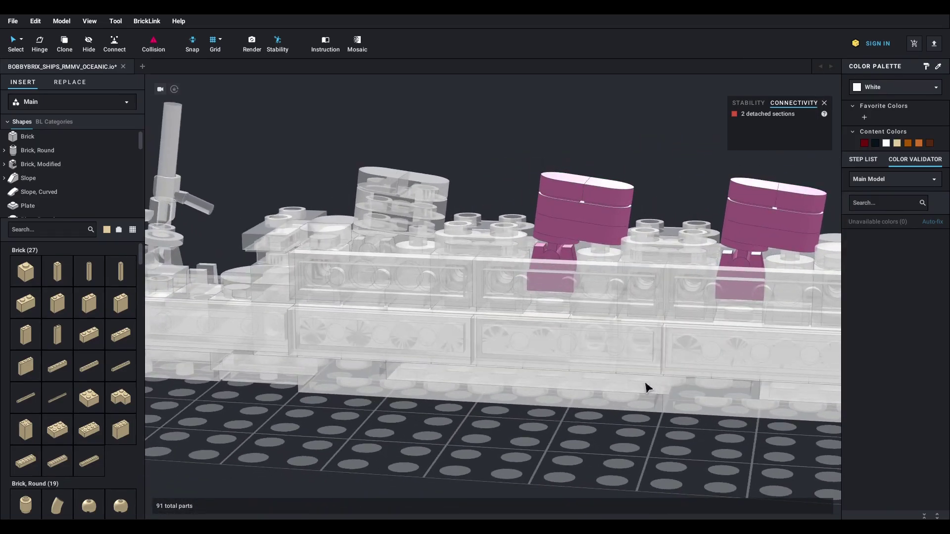
{"action": "scroll", "coordinate": [643, 388], "scroll_direction": "up", "scroll_amount": 8}
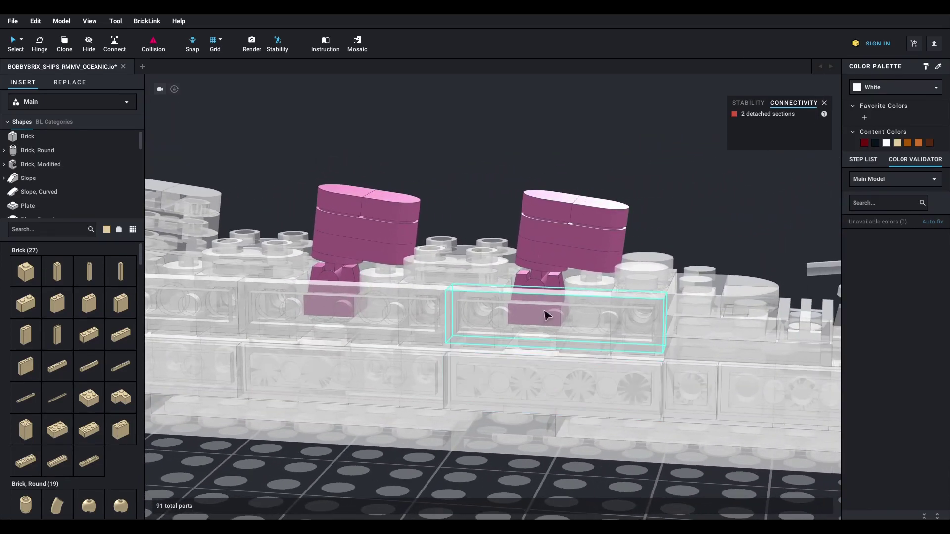
{"action": "right_click_drag", "start_coordinate": [546, 316], "coordinate": [566, 434]}
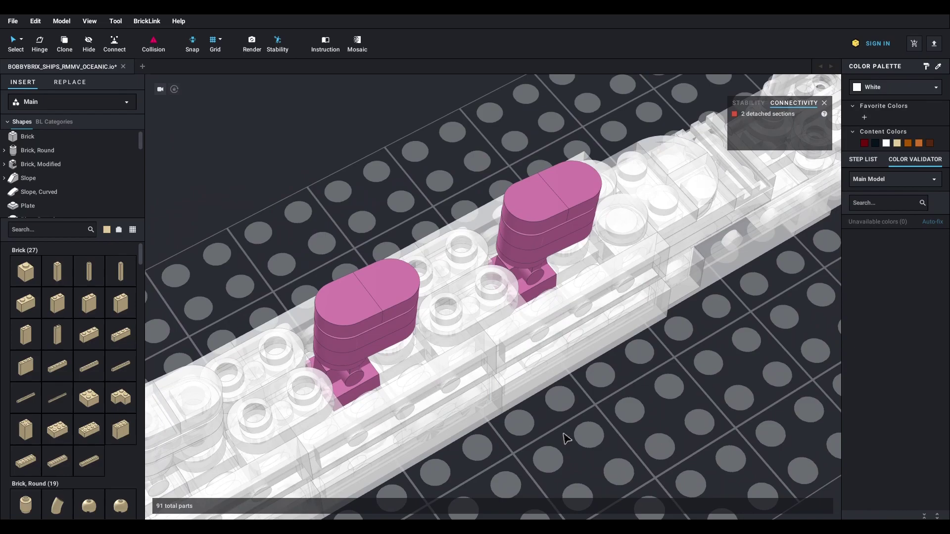
{"action": "scroll", "coordinate": [566, 439], "scroll_direction": "down", "scroll_amount": 12}
{"action": "right_click_drag", "start_coordinate": [564, 441], "coordinate": [623, 376]}
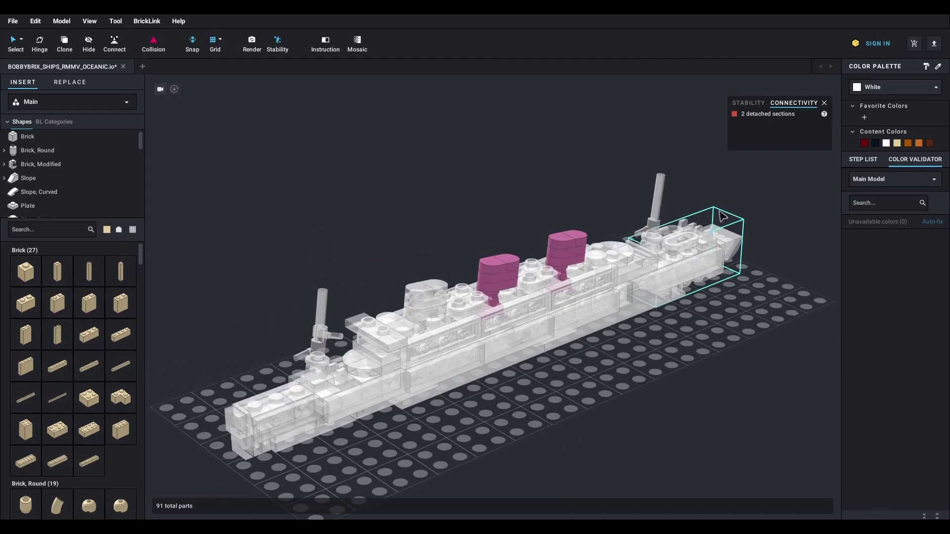
{"action": "left_click", "coordinate": [825, 103]}
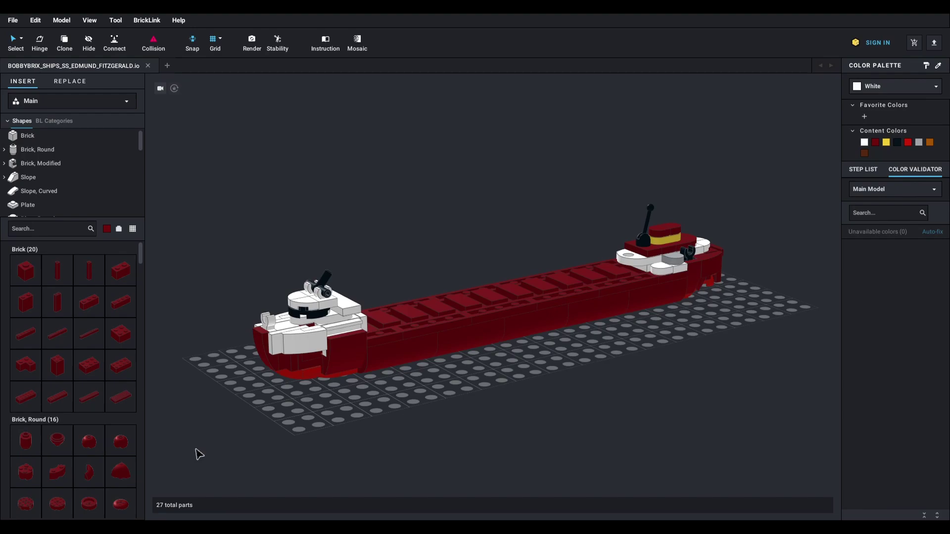
- Open the SS Edmund Fitzgerald's model information and sort its parts list by quantity, price each and total price
{"action": "left_click", "coordinate": [69, 21]}
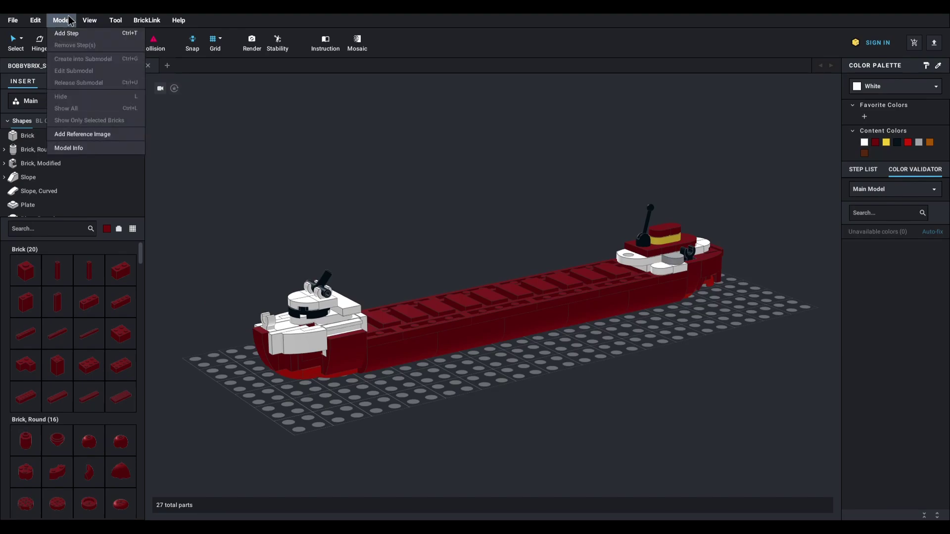
{"action": "left_click", "coordinate": [82, 147]}
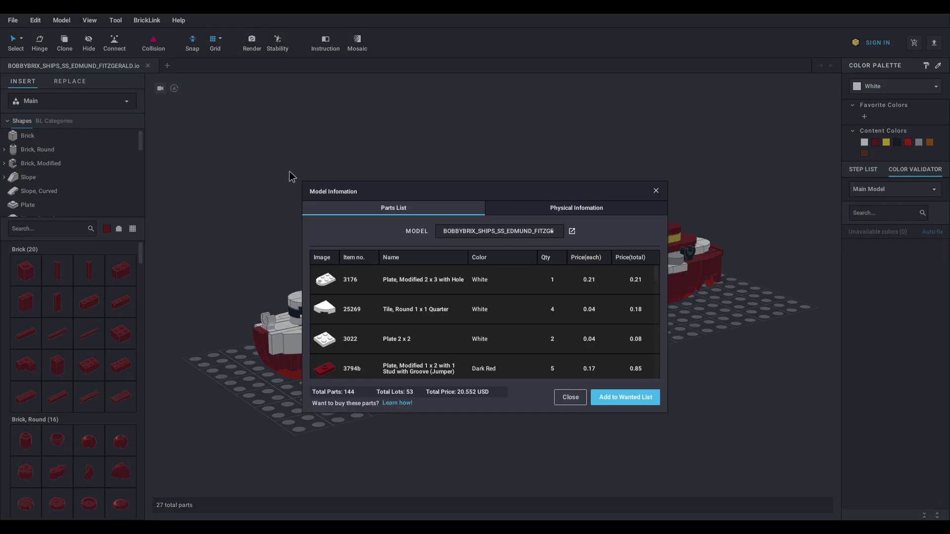
{"action": "left_click", "coordinate": [554, 256]}
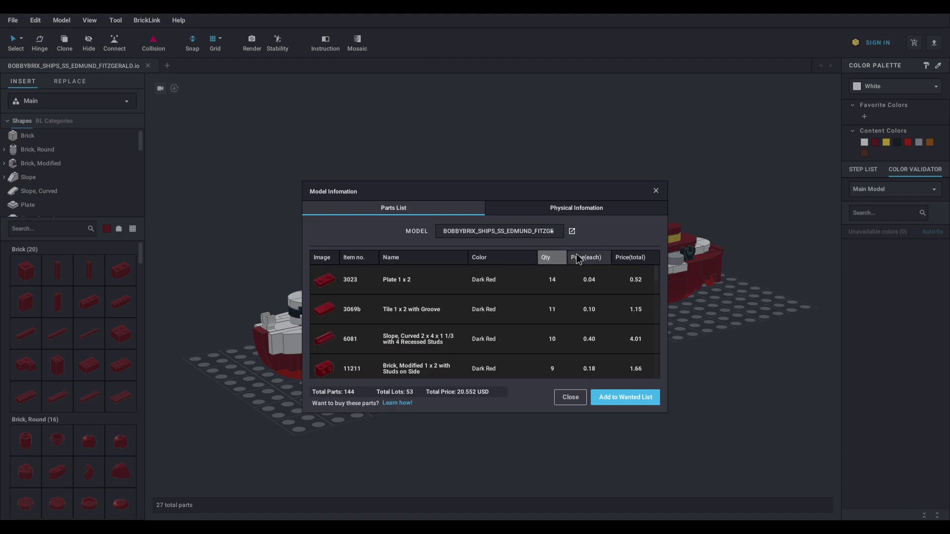
{"action": "left_click", "coordinate": [599, 257]}
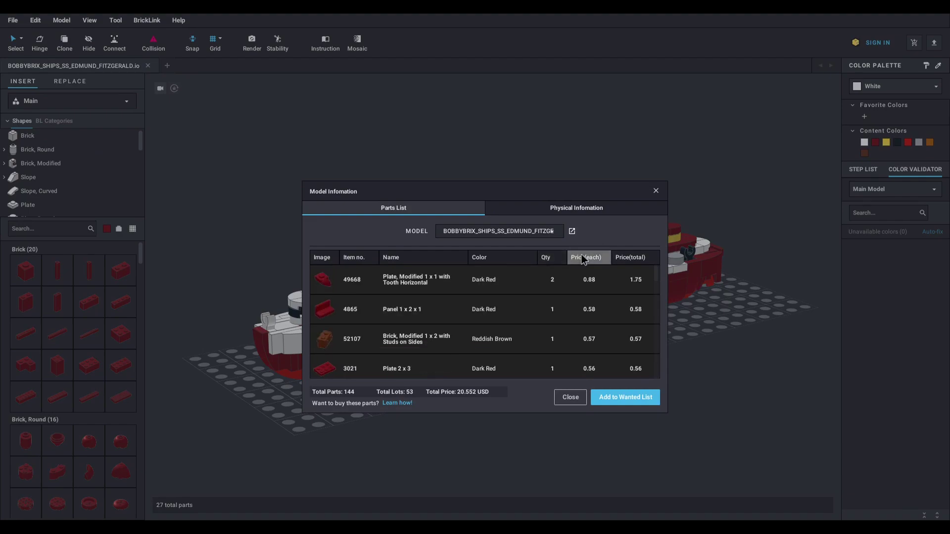
{"action": "left_click", "coordinate": [624, 258]}
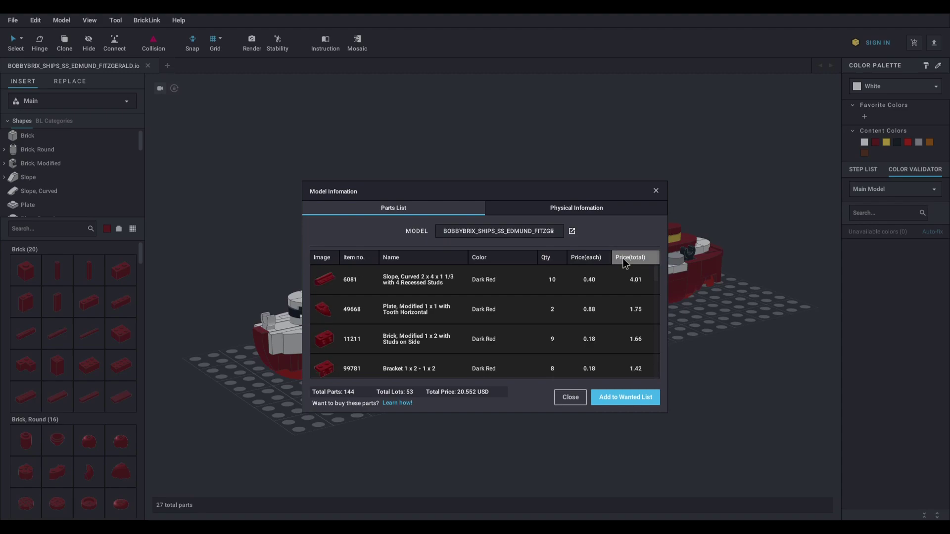
- Review the parts list sorted by total price, view the model's physical dimensions and weight, and close the model information
{"action": "scroll", "coordinate": [654, 287], "scroll_direction": "down", "scroll_amount": 1}
{"action": "scroll", "coordinate": [652, 285], "scroll_direction": "down", "scroll_amount": 5}
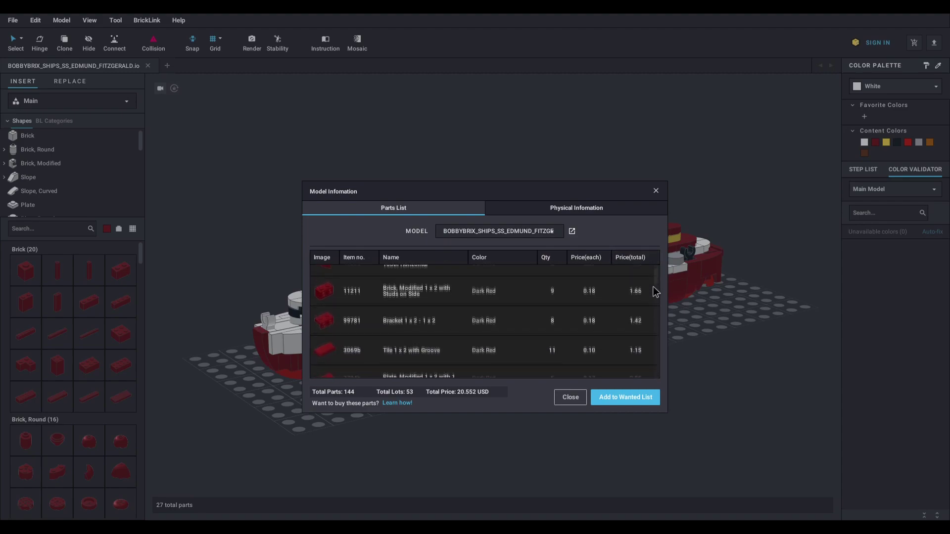
{"action": "scroll", "coordinate": [653, 286], "scroll_direction": "down", "scroll_amount": 6}
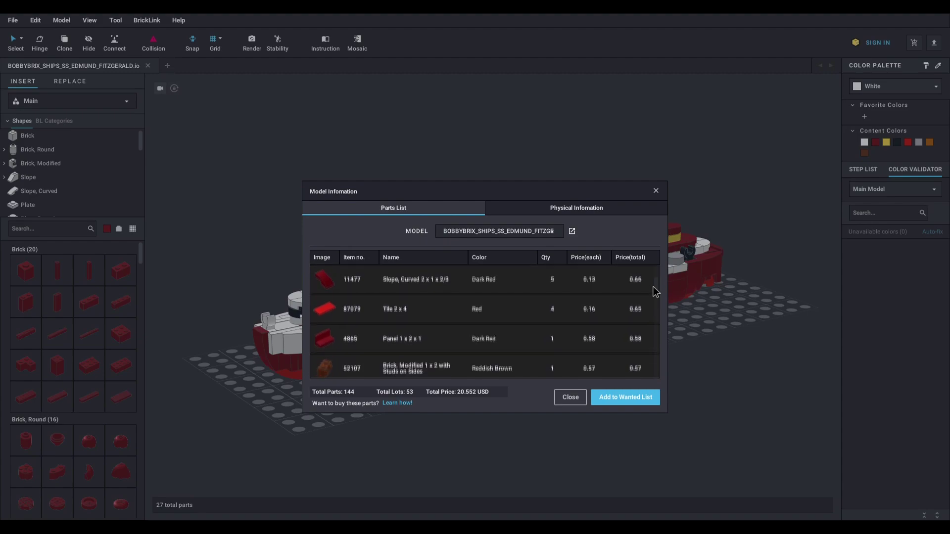
{"action": "scroll", "coordinate": [653, 286], "scroll_direction": "down", "scroll_amount": 5}
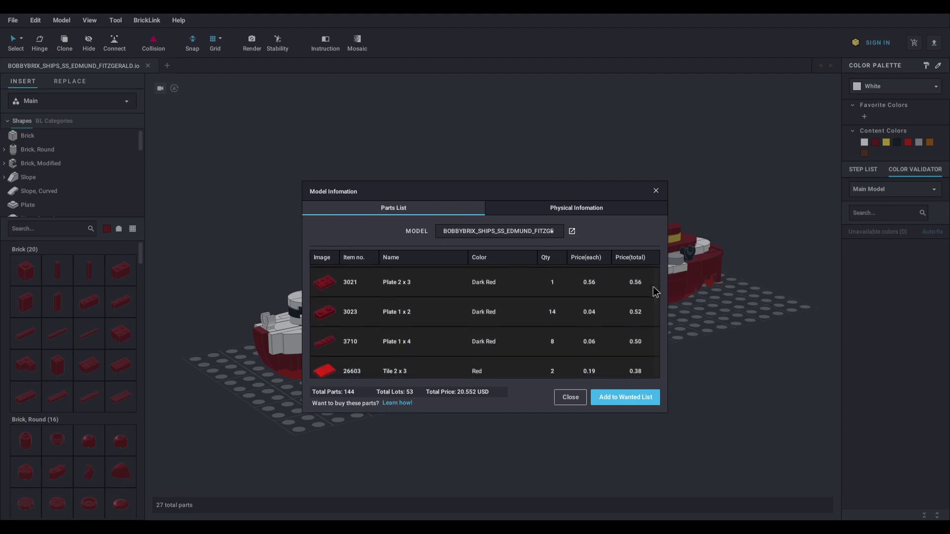
{"action": "scroll", "coordinate": [653, 291], "scroll_direction": "down", "scroll_amount": 4}
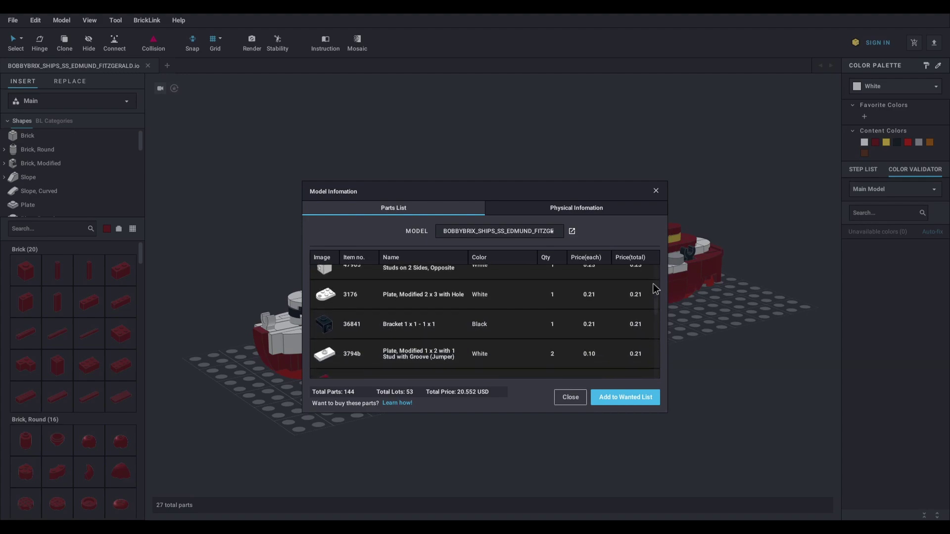
{"action": "left_click", "coordinate": [641, 208]}
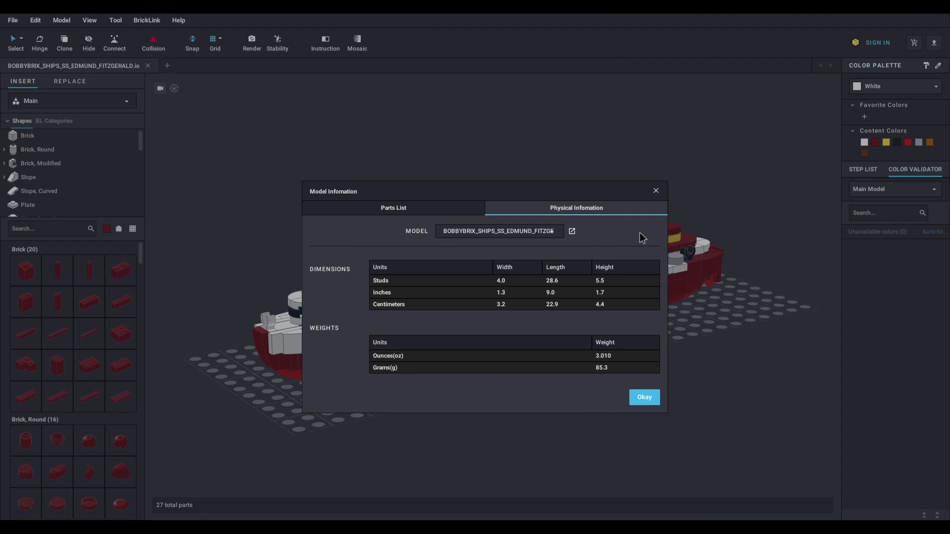
{"action": "left_click", "coordinate": [650, 397]}
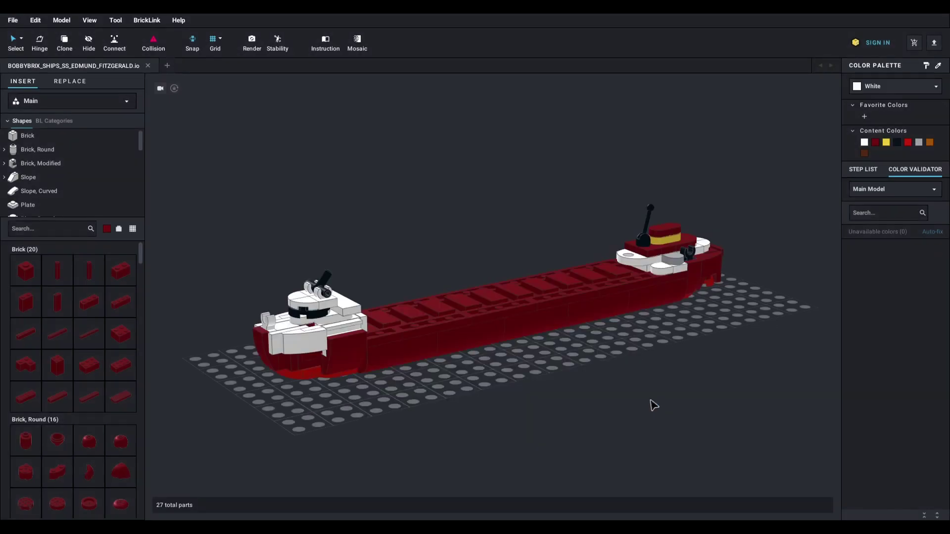